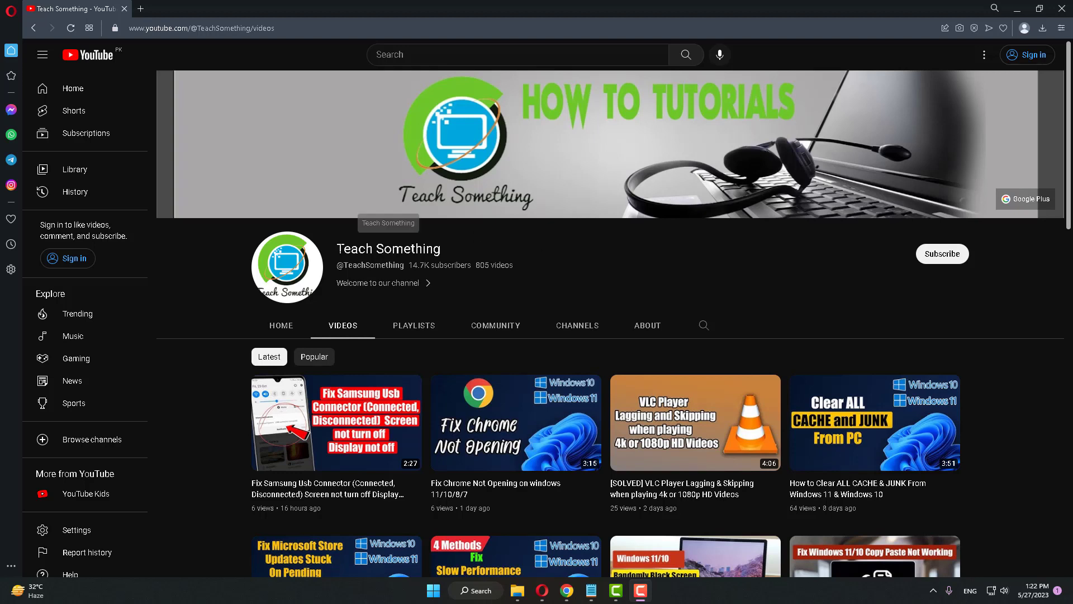
Step: Look over the Teach Something channel name and the video title in Notepad, then minimize Notepad
left_click_drag(335, 249, 549, 244)
left_click(567, 244)
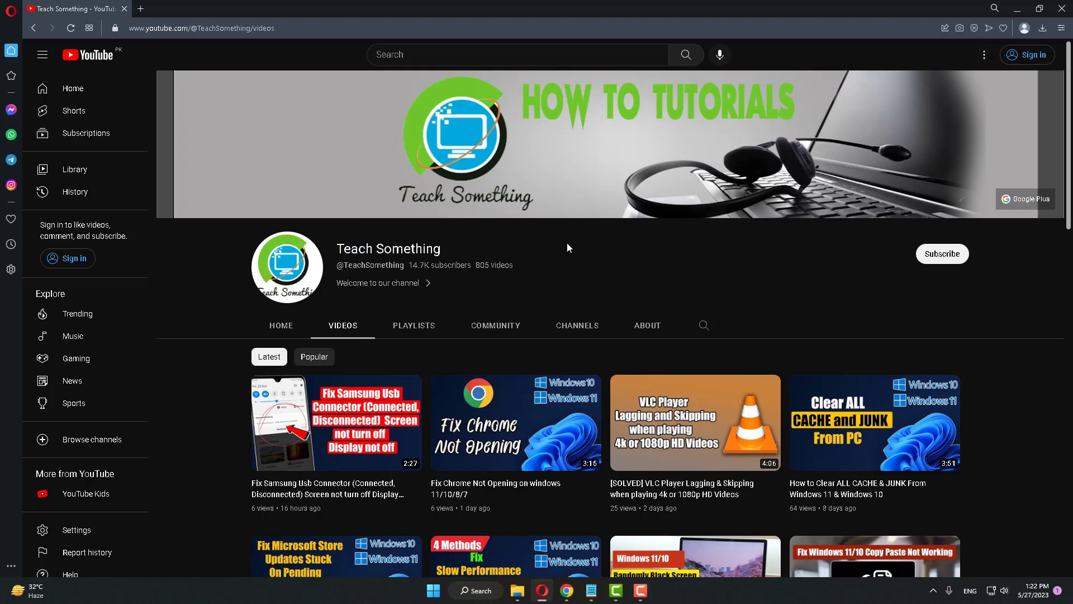
left_click(592, 590)
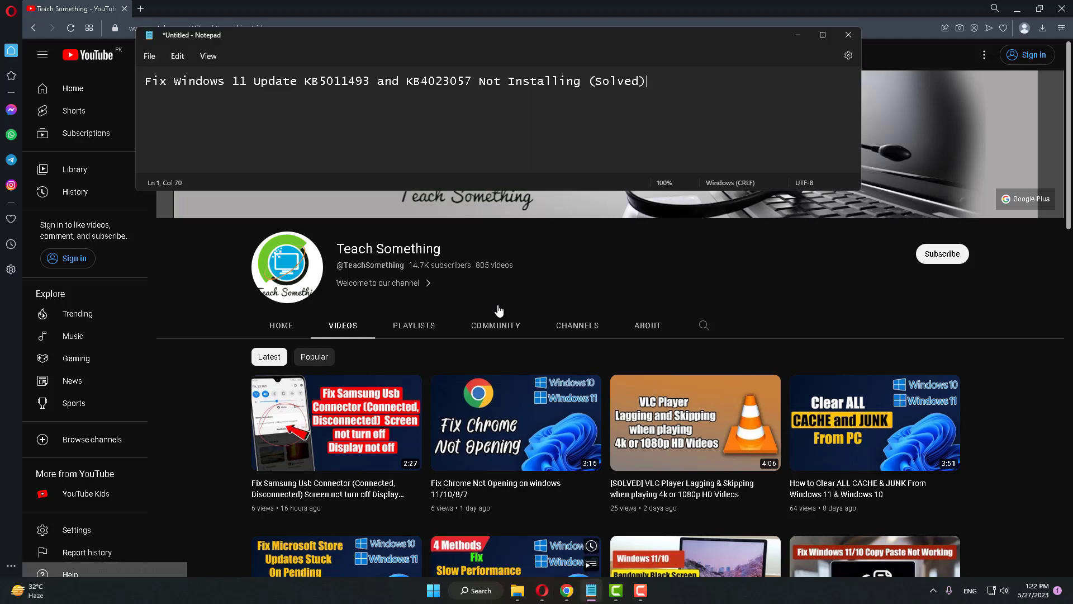
left_click_drag(246, 81, 137, 84)
left_click(680, 88)
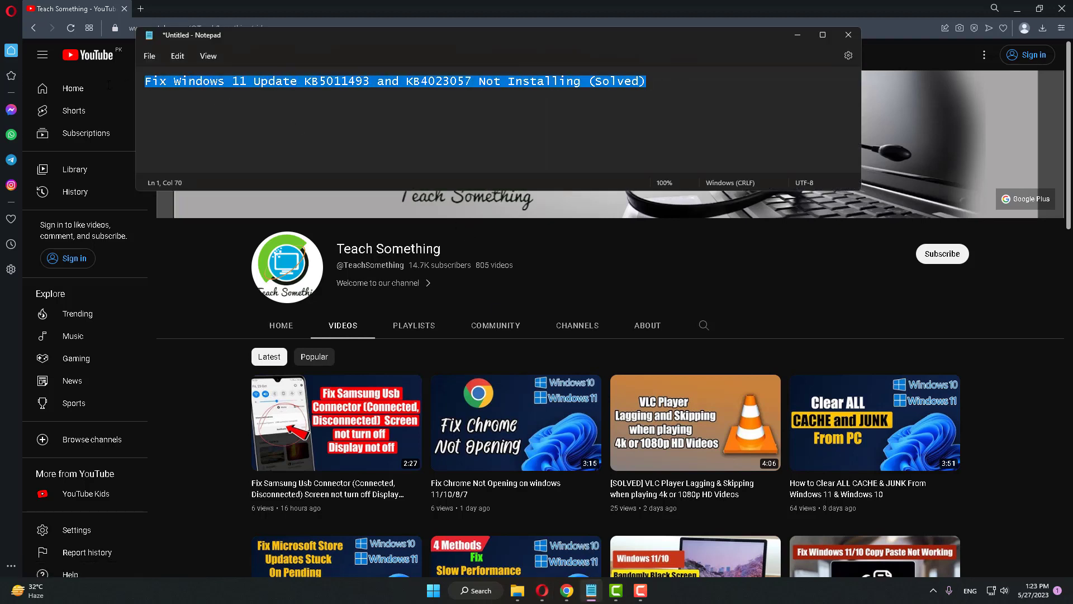
left_click(436, 81)
left_click(800, 35)
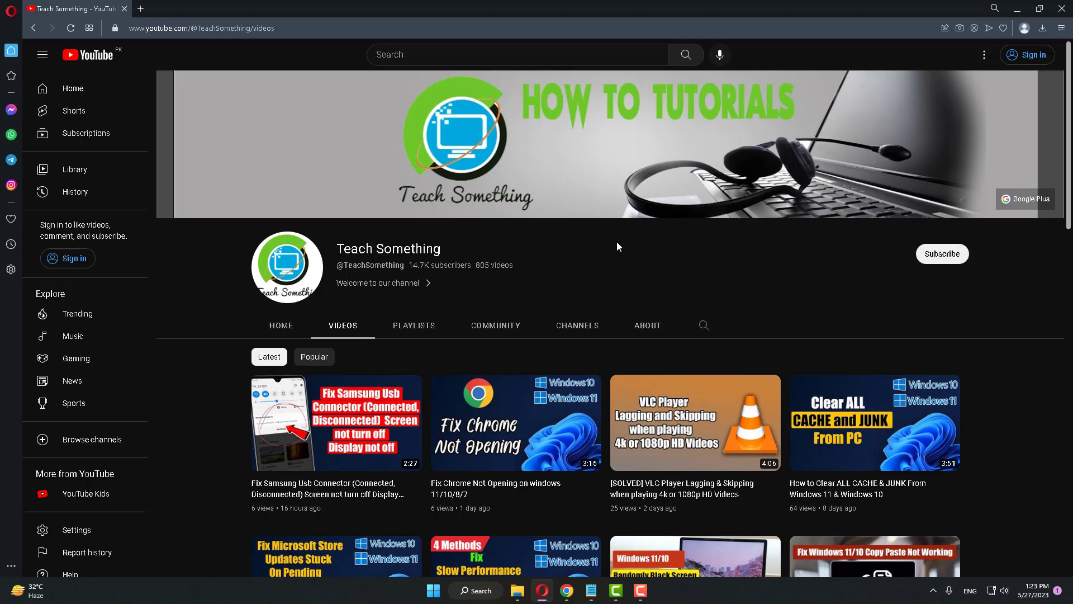
Step: Run the Windows Update troubleshooter from Settings' Other troubleshooters, dismiss its startup error, and close Settings
left_click(434, 595)
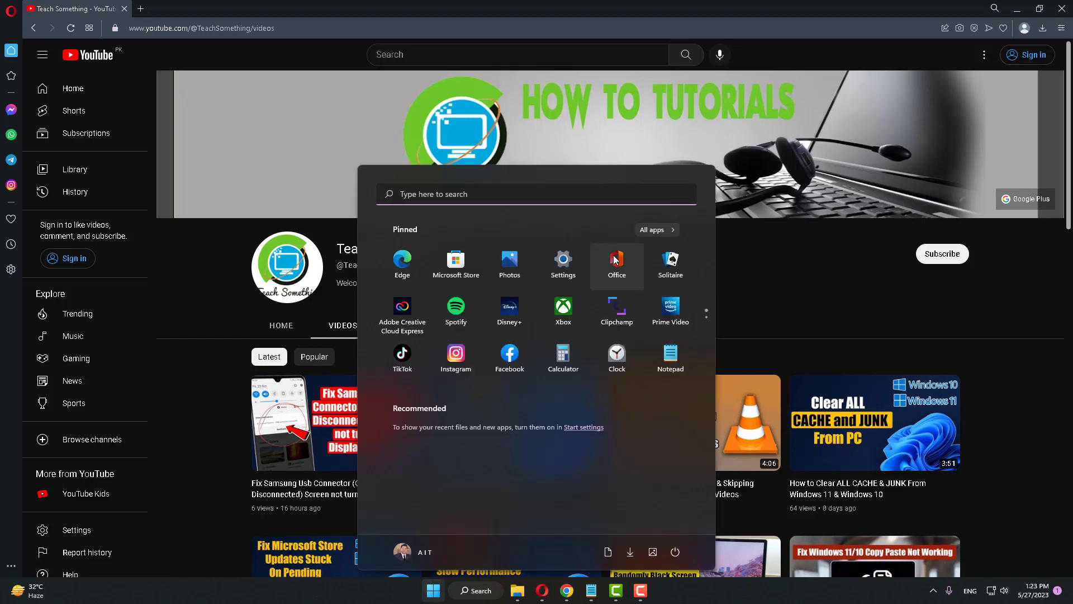
left_click(569, 273)
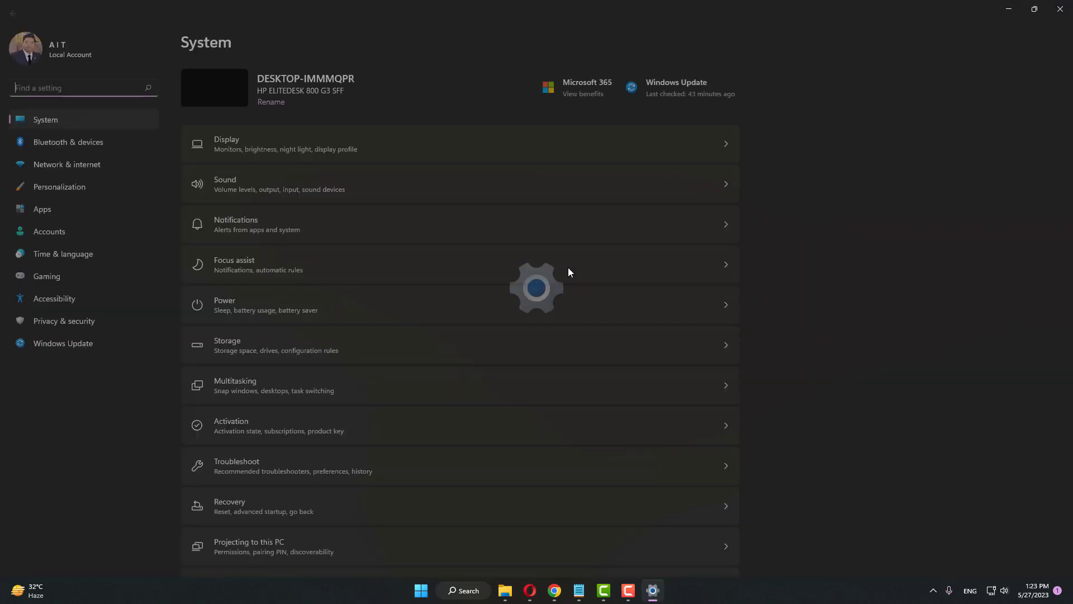
left_click(265, 467)
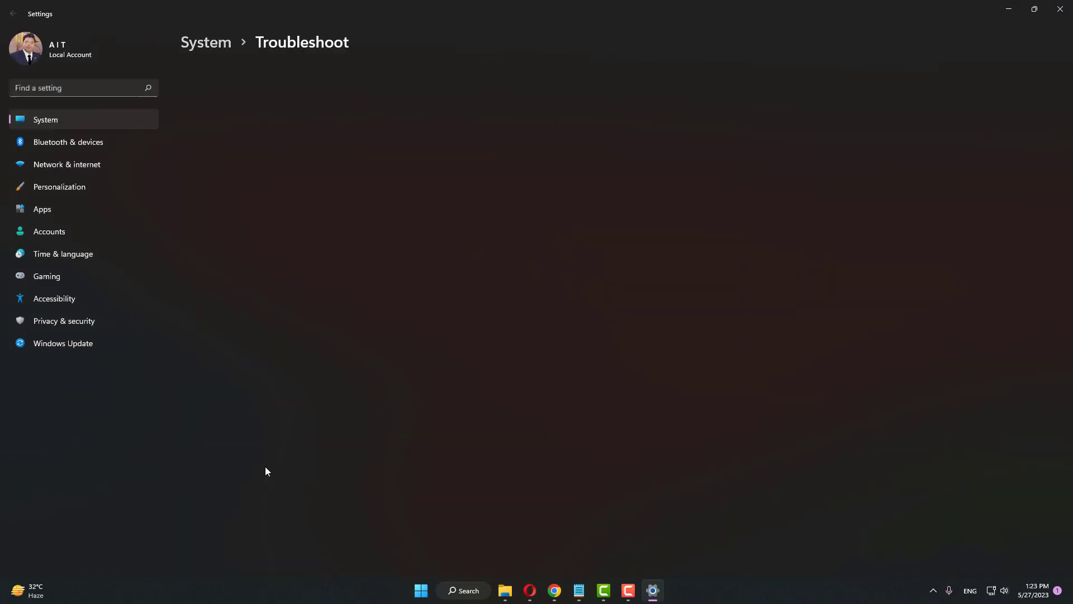
left_click(252, 178)
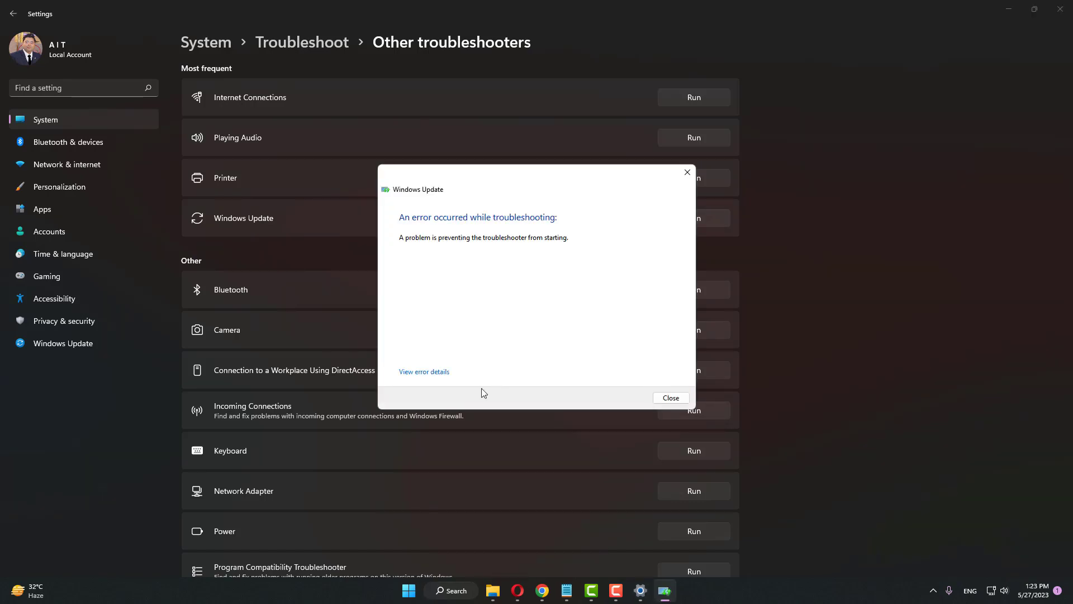
left_click(666, 397)
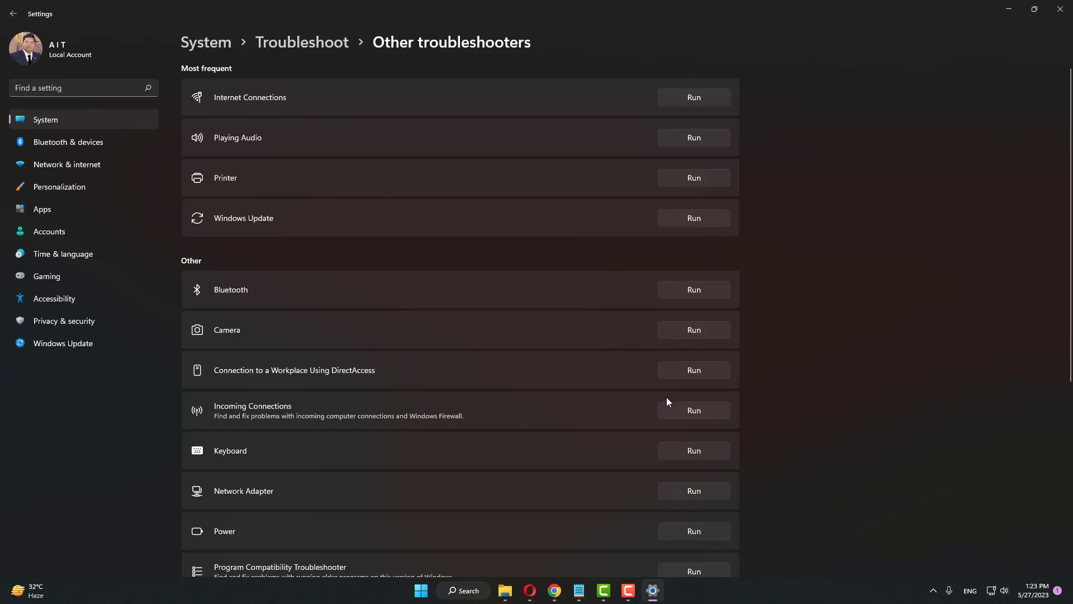
left_click(1059, 10)
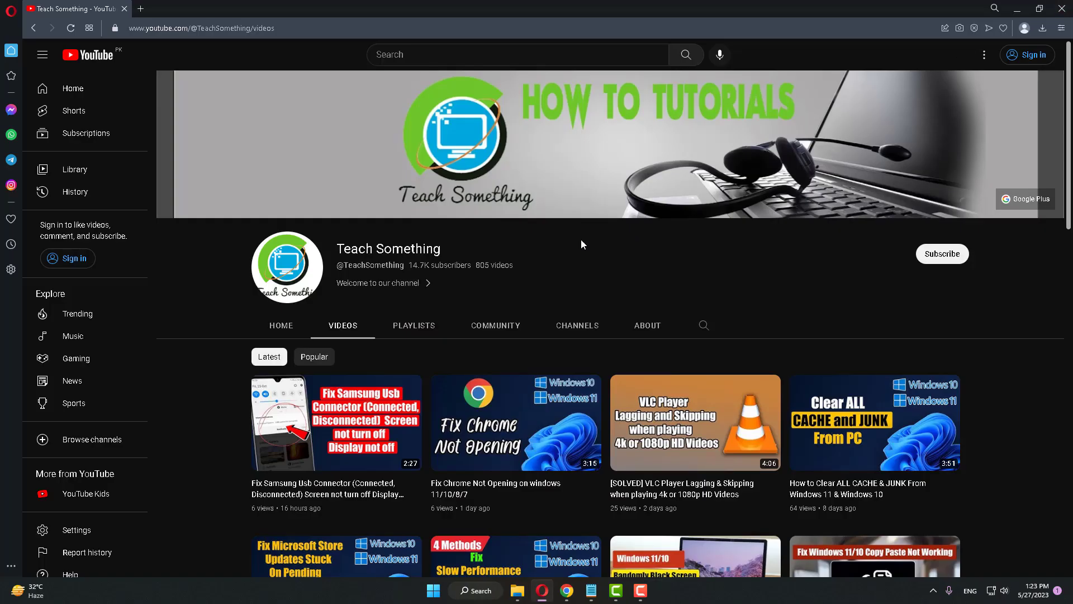
Step: Search for cmd and launch Command Prompt with Run as administrator
left_click(473, 585)
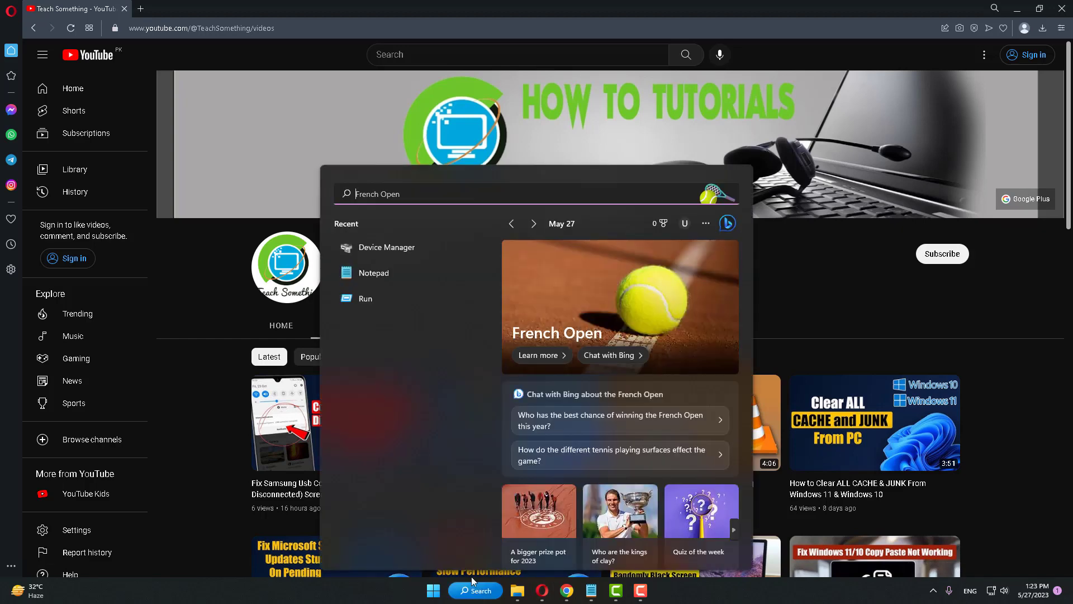
type("cmd")
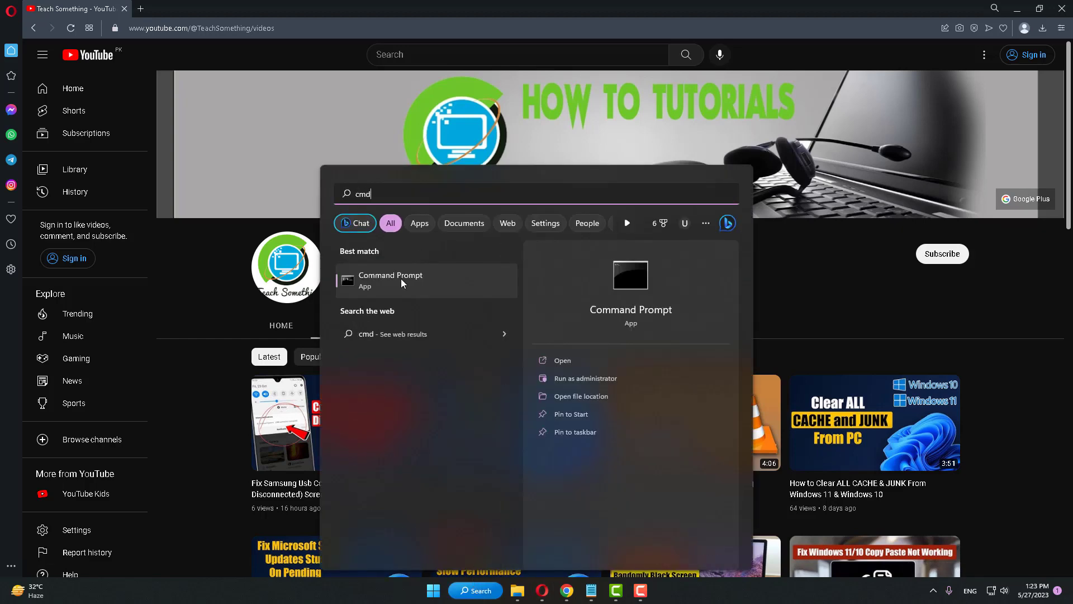
right_click(401, 280)
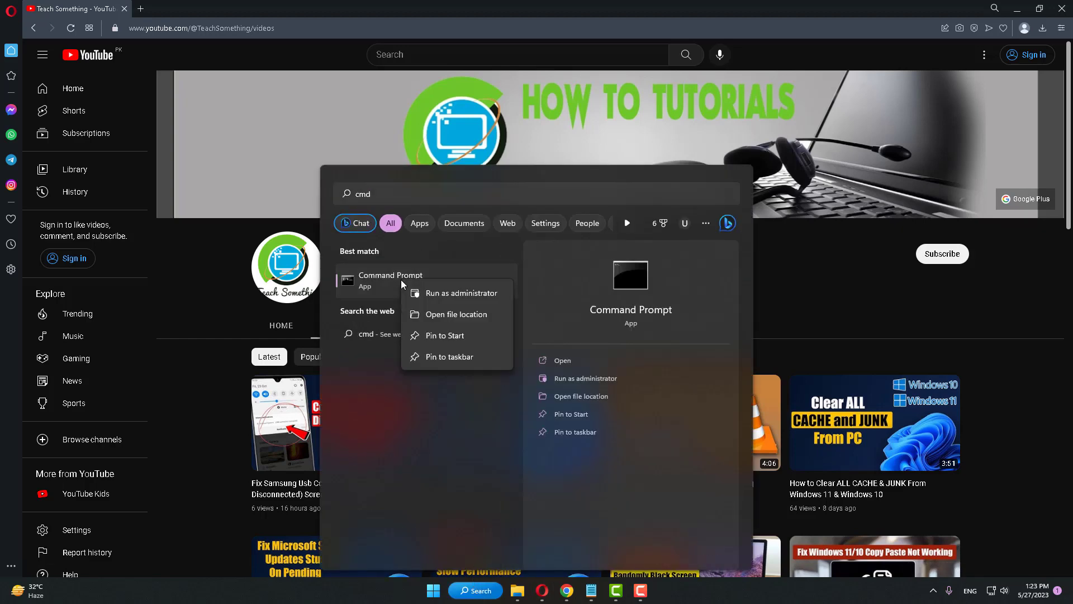
left_click(433, 296)
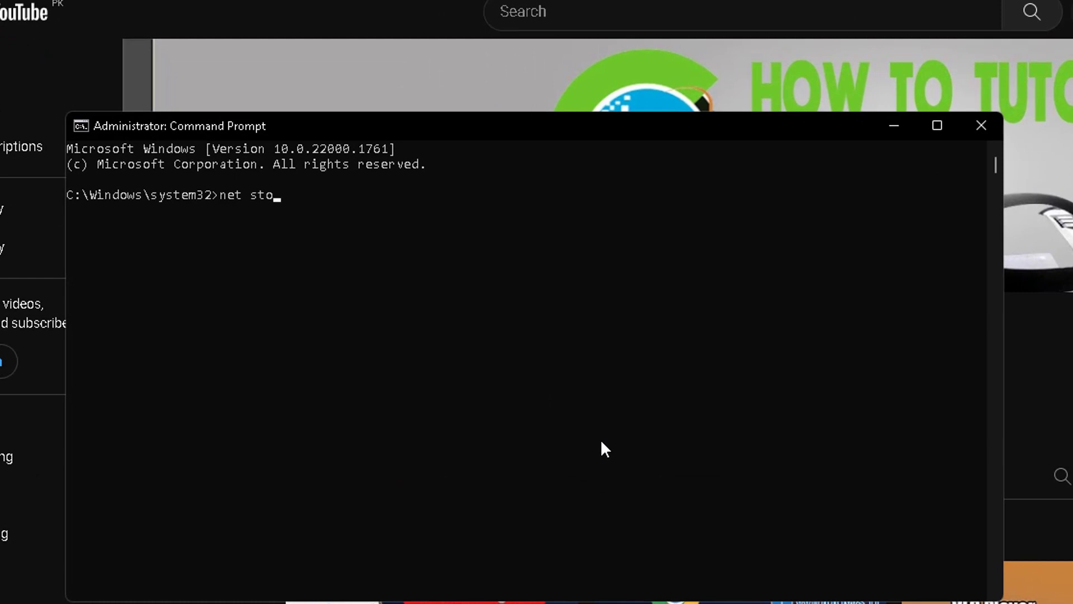
Step: Stop the wuauserv and cryptsvc services with net stop
type("wuauserv")
key("Return")
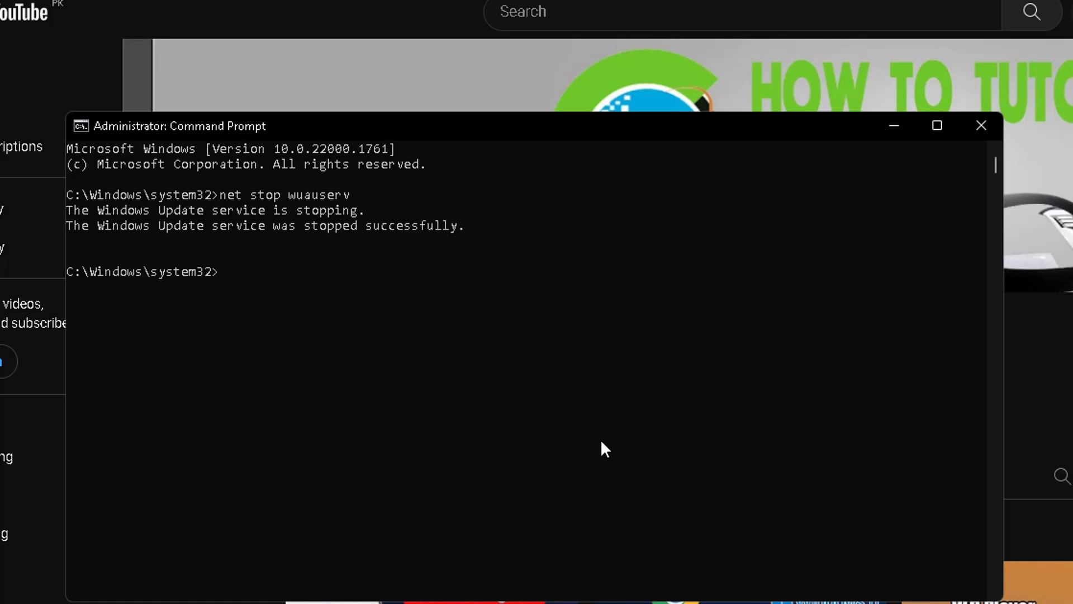
type("net stop cryptsvc")
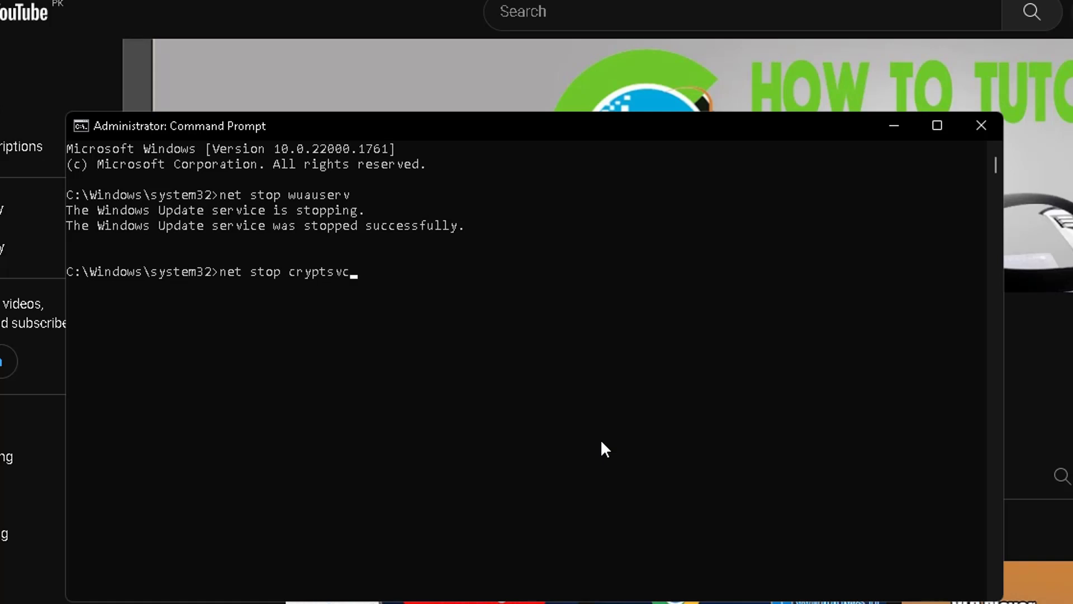
key("Return")
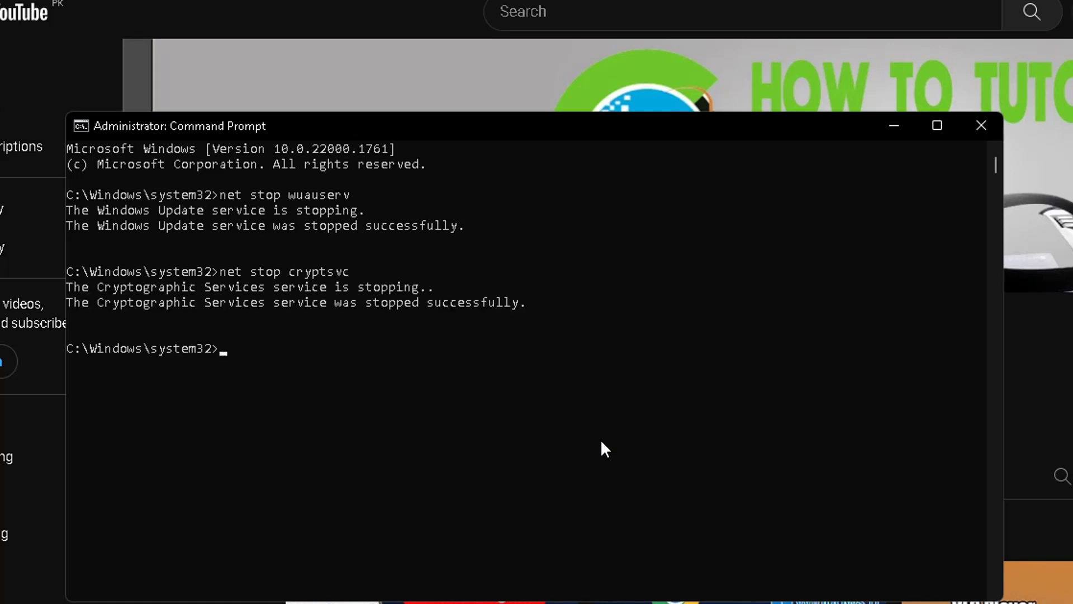
Step: Run net stop bits and net stop msiserver, both reporting the service is not started
type("net stop bits")
key("Return")
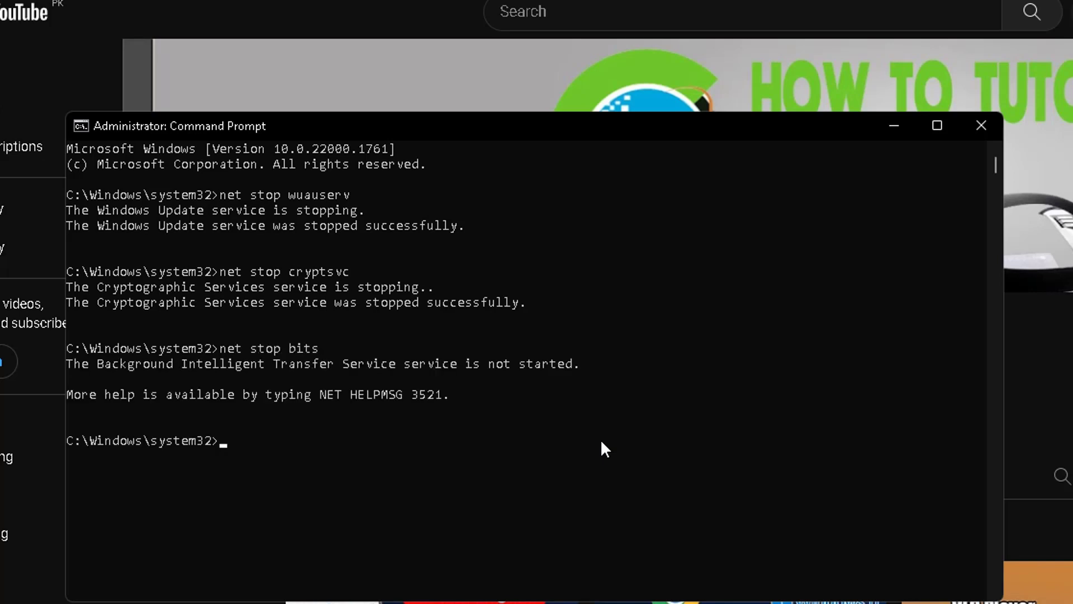
type("net stop msiserver")
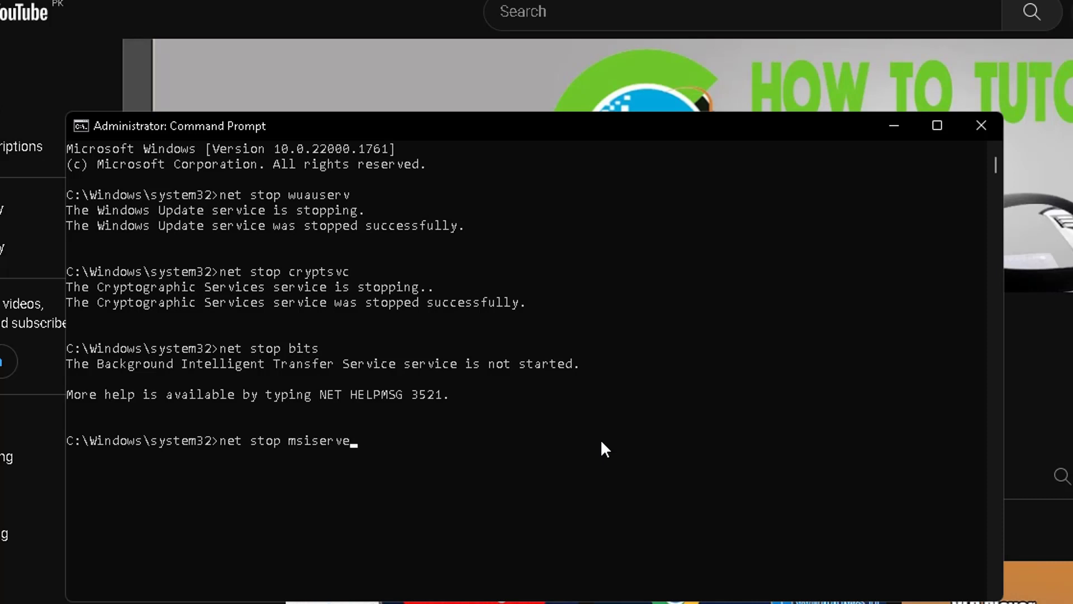
key("Return")
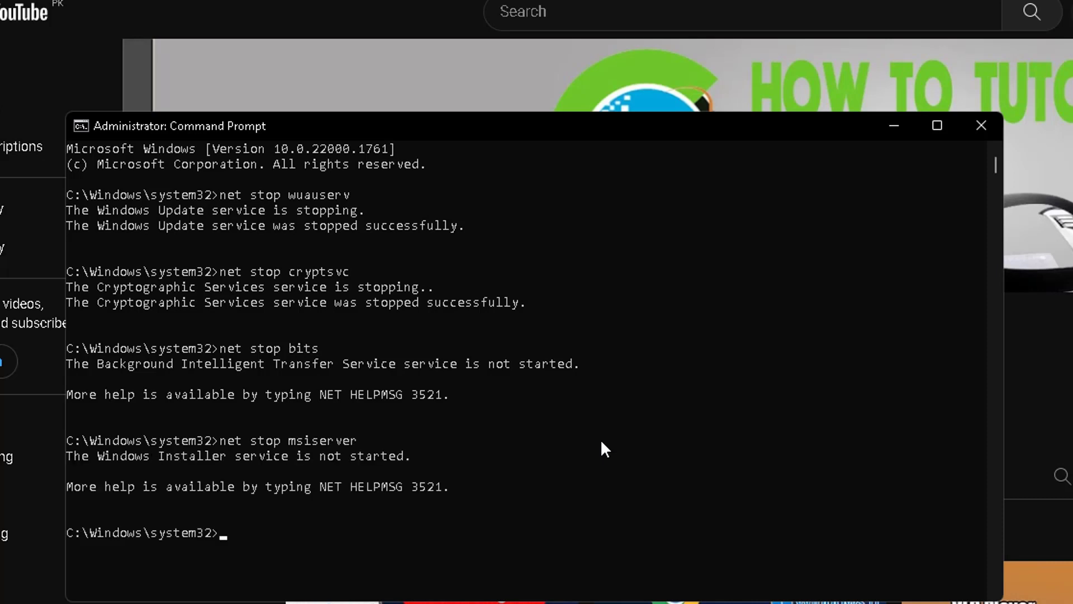
type("ren c:\\windows\\sof")
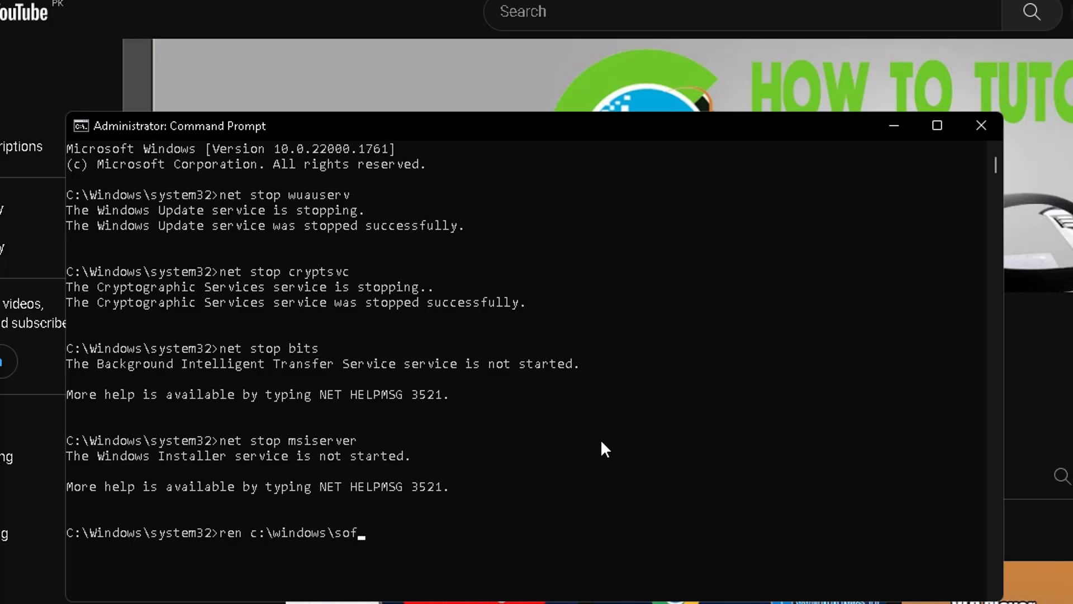
Step: Rename softwaredistribution to softwaredistribution.old and catroot to catroot2.old; both fail with access denied and duplicate-name errors
type("twaredistribution ")
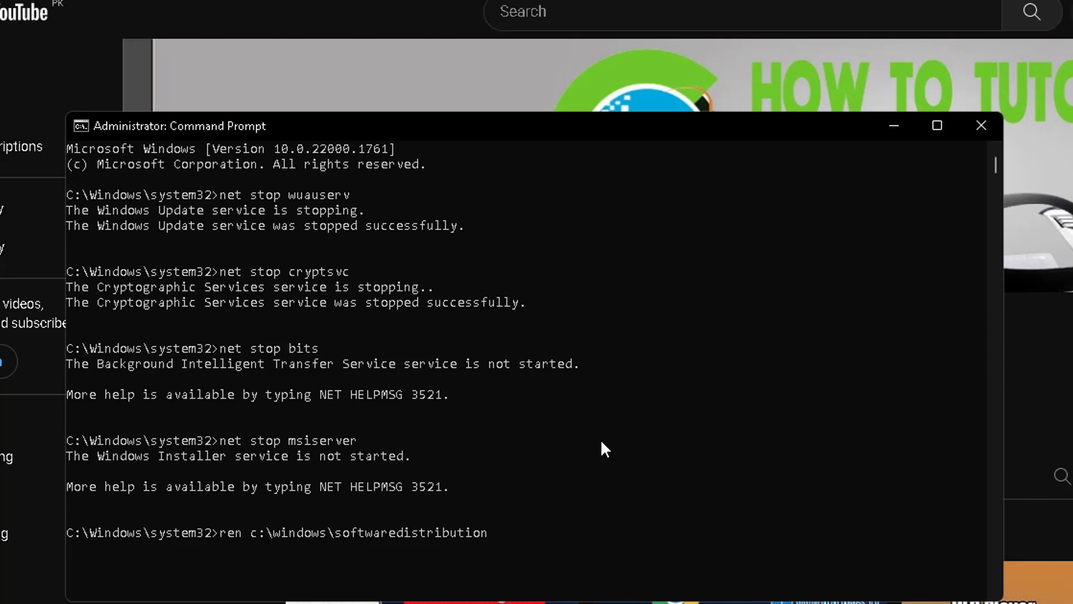
type("softwared")
type("istribution")
type(".old")
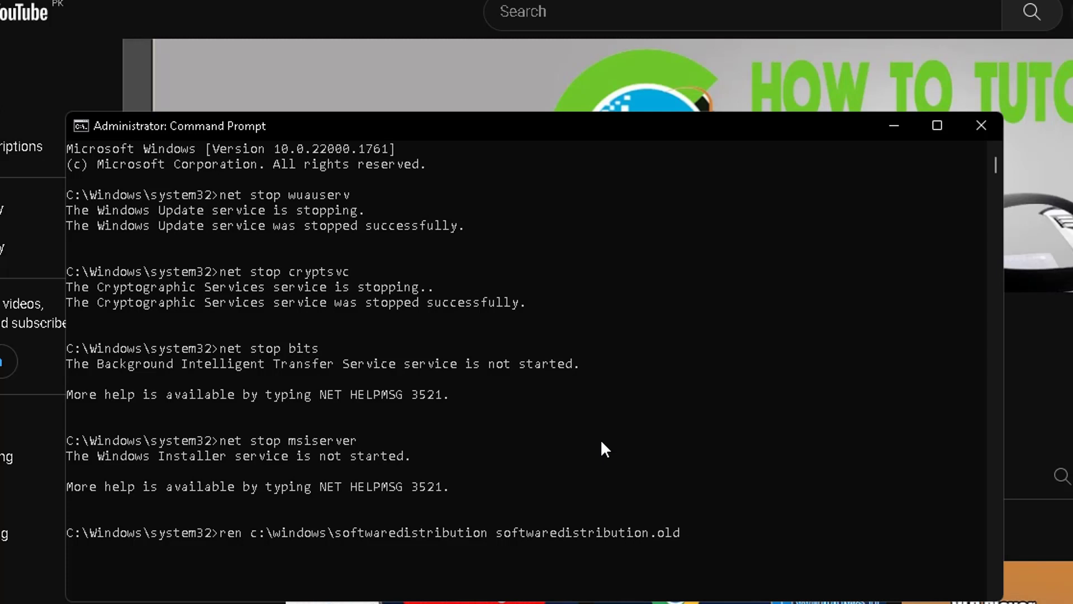
key("Return")
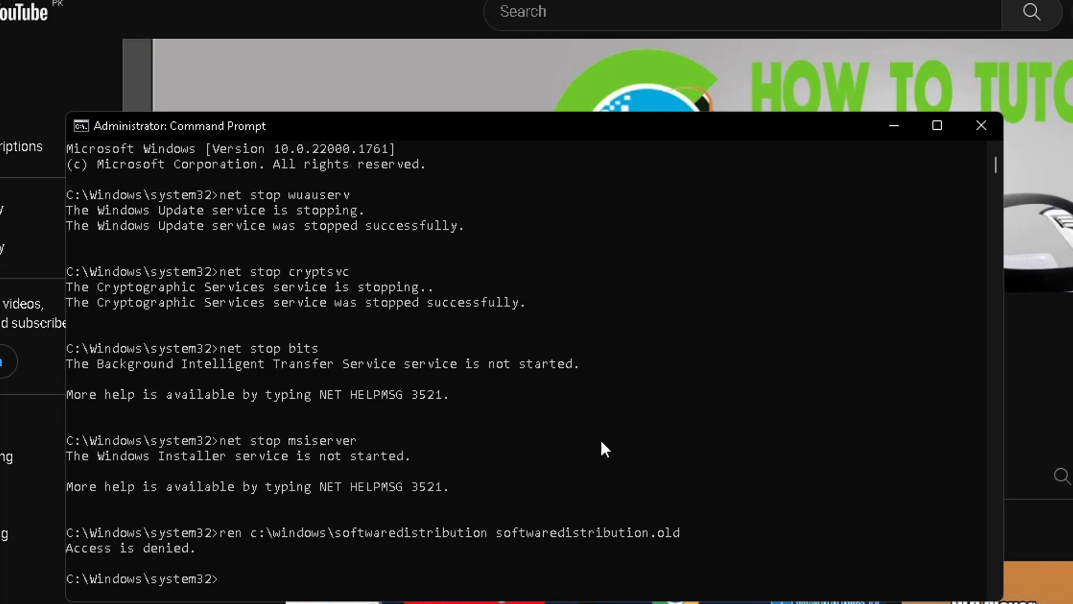
type("ren")
type(" c:")
type("\\windo")
type("ws")
type("\\system")
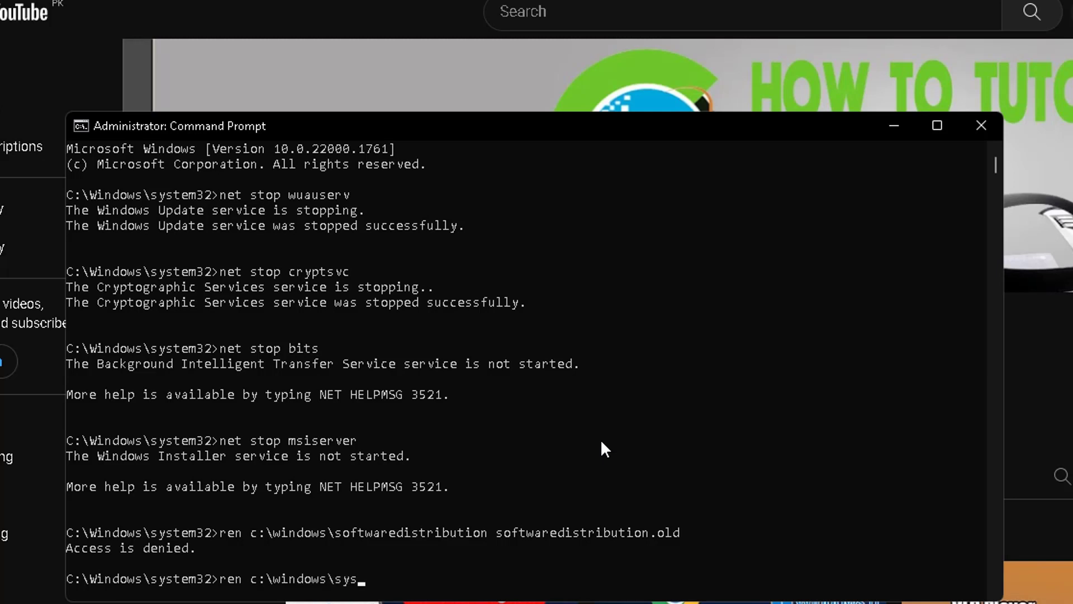
type("32\\catroot catroot")
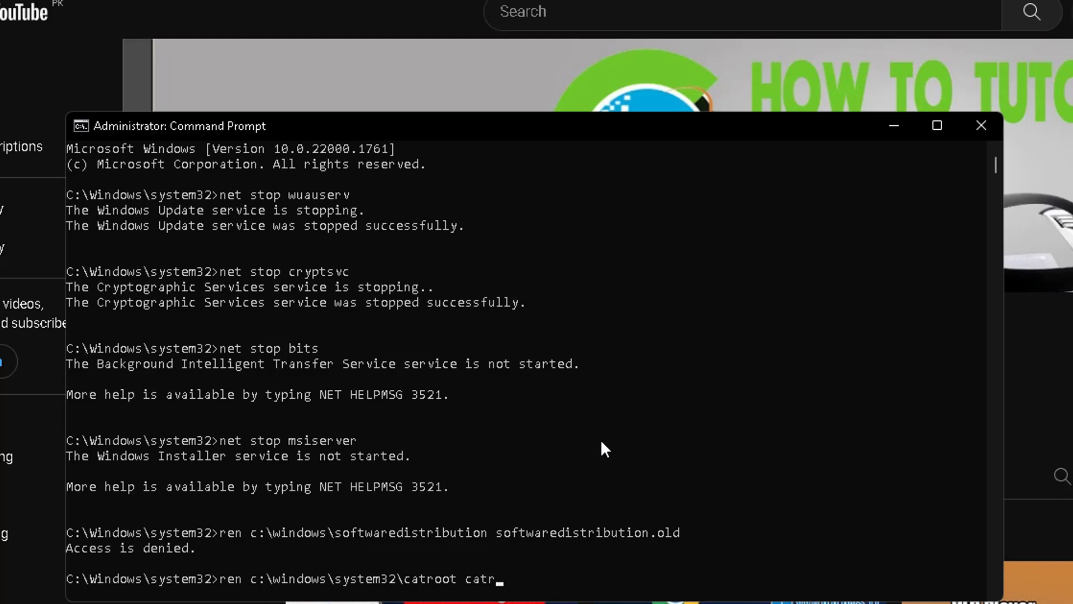
type("2.old")
key("Return")
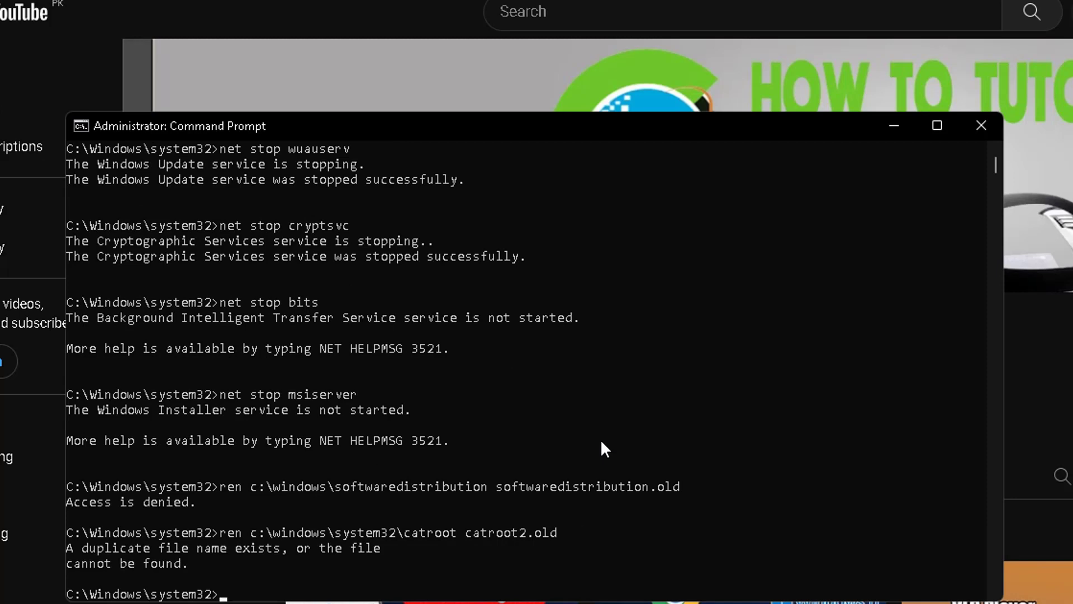
type("net start wuauserv")
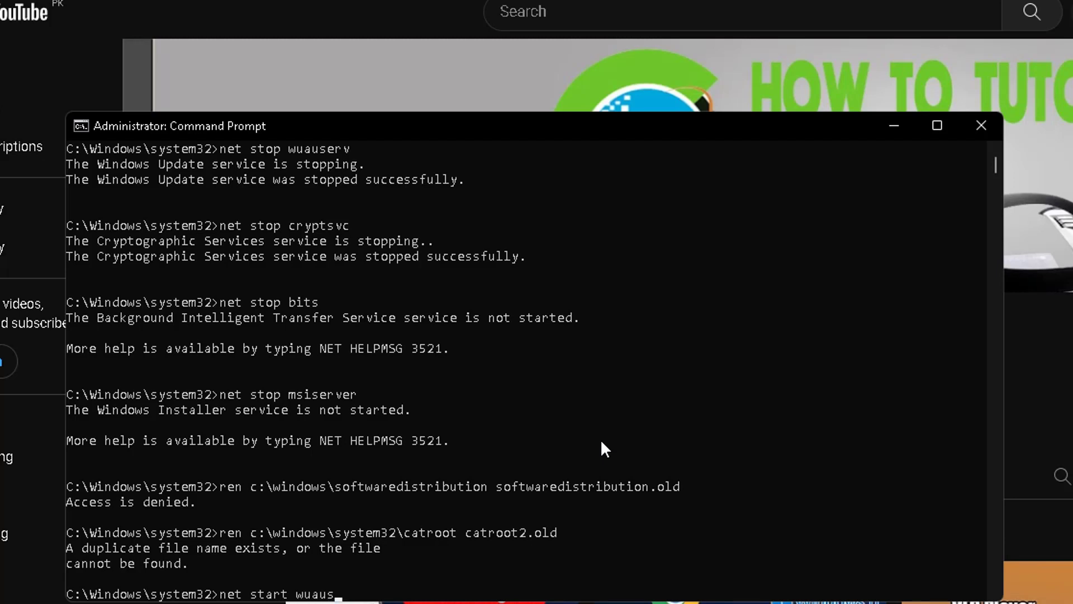
Step: Start the wuauserv and cryptsvc services with net start
key("Return")
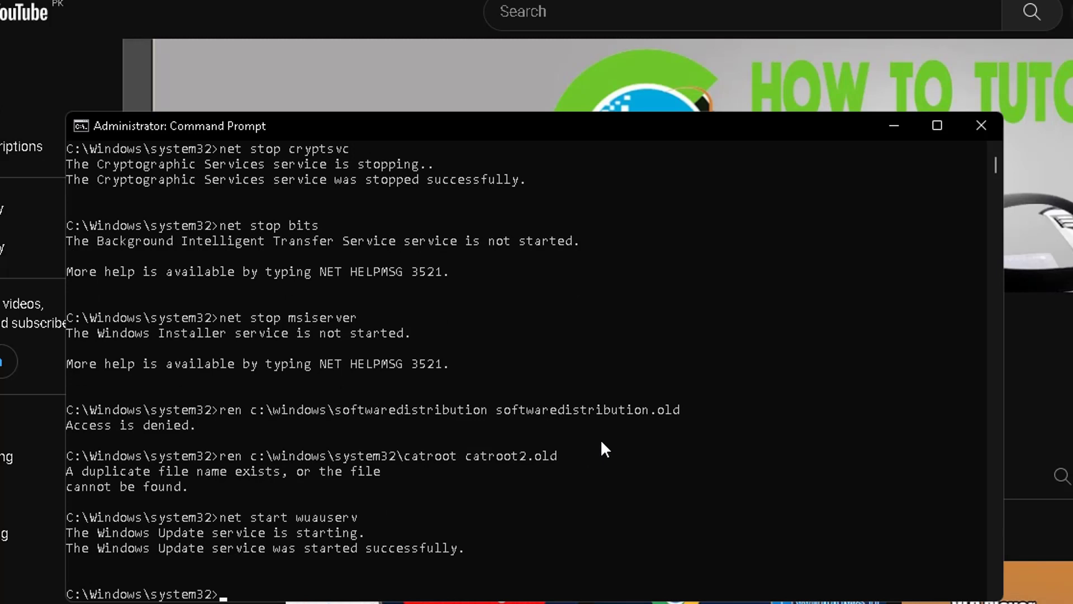
type("net start cryptsvc")
key("Return")
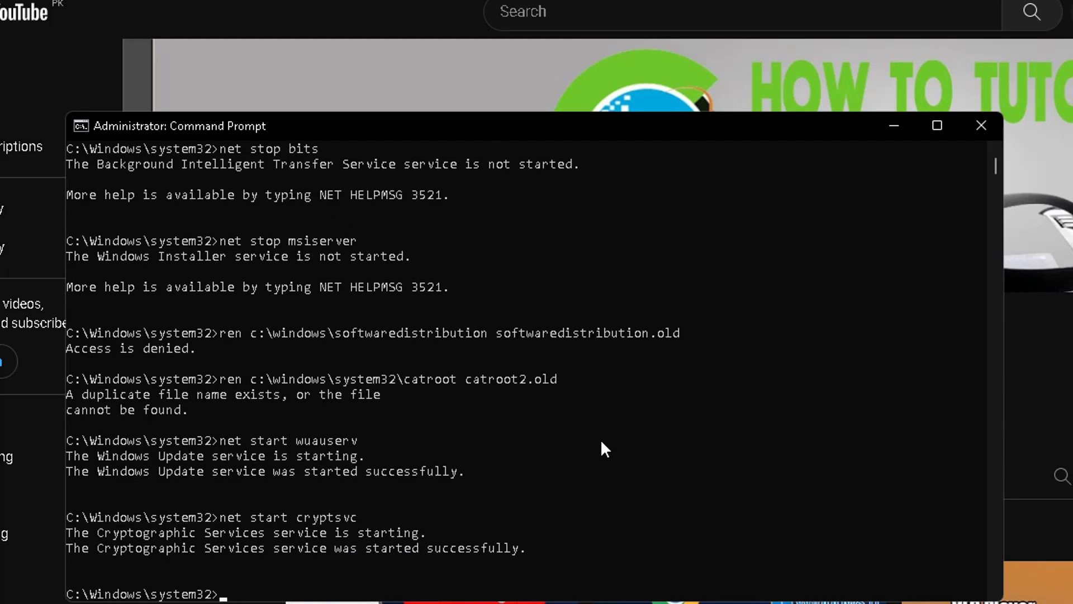
Step: Start the bits and msiserver services with net start
type("net start bits")
key("Return")
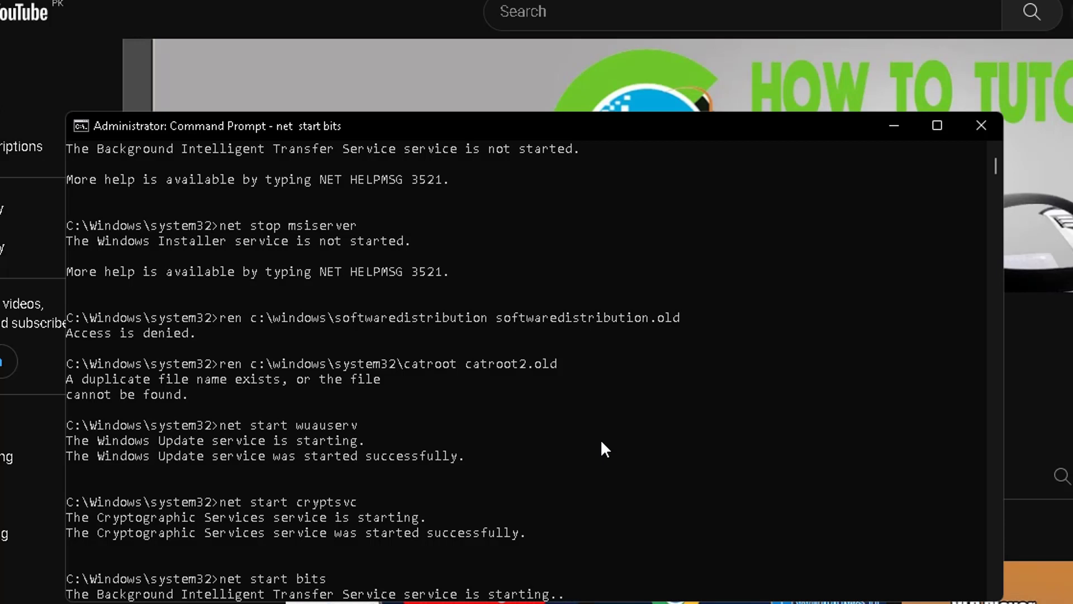
type("net start ")
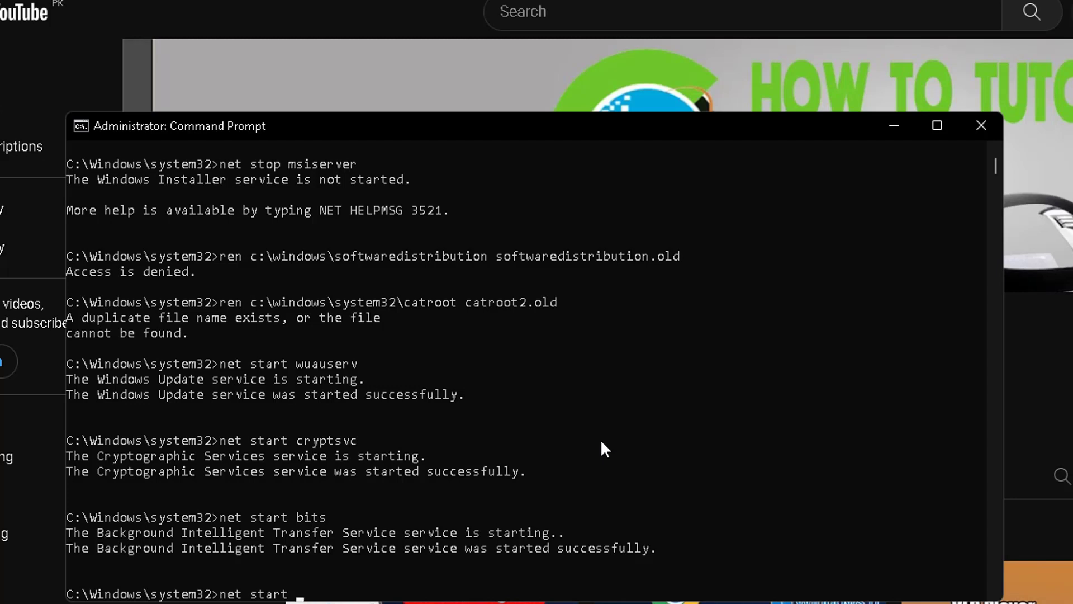
type("msiserver")
key("Return")
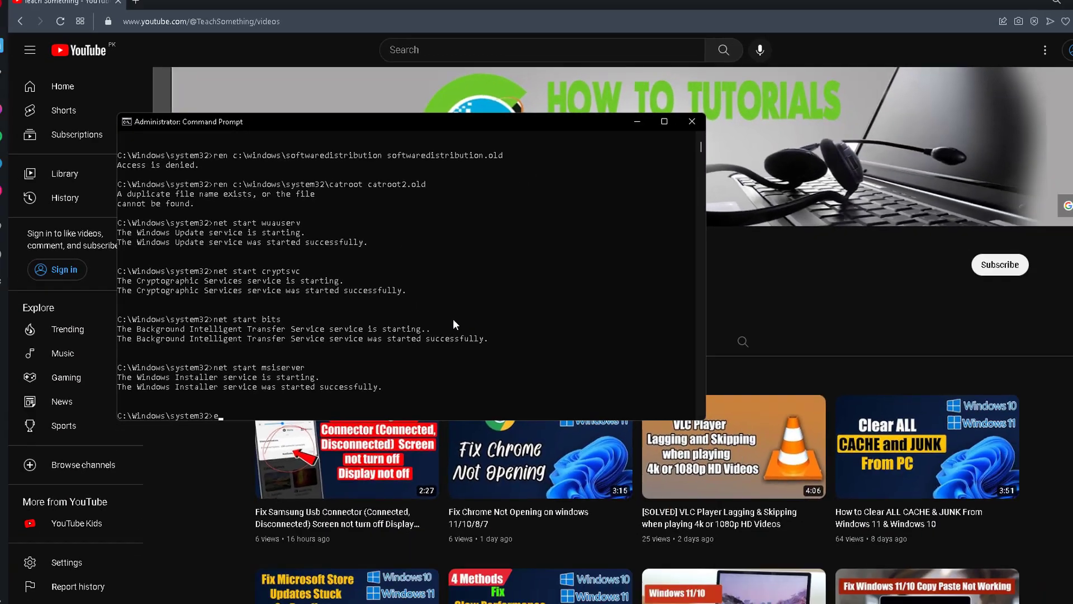
Step: Exit Command Prompt, then open and dismiss the Start power menu without shutting down
type("exit")
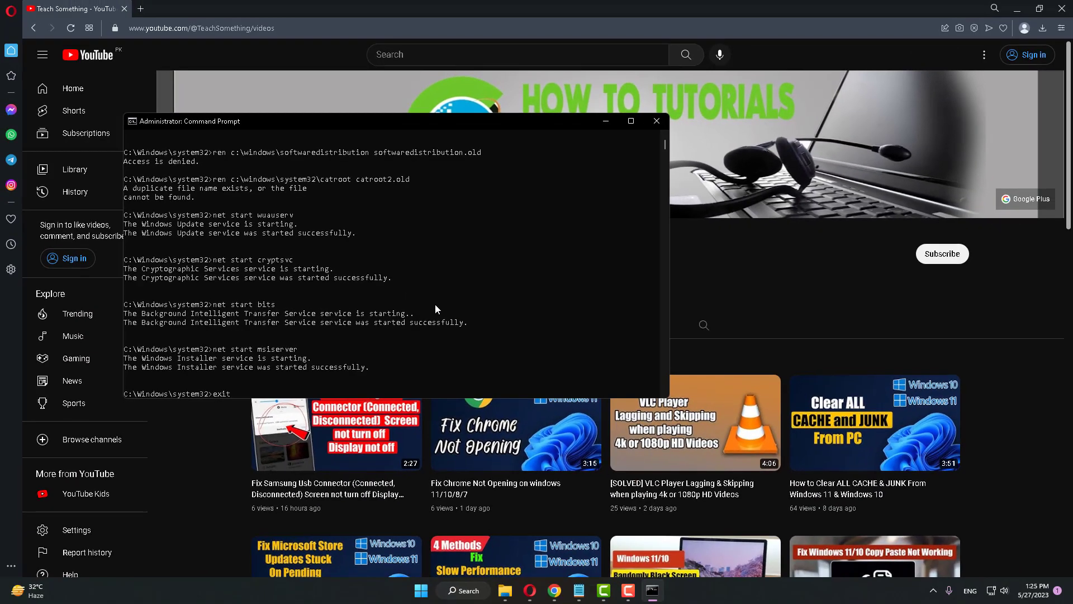
key("Return")
left_click(433, 590)
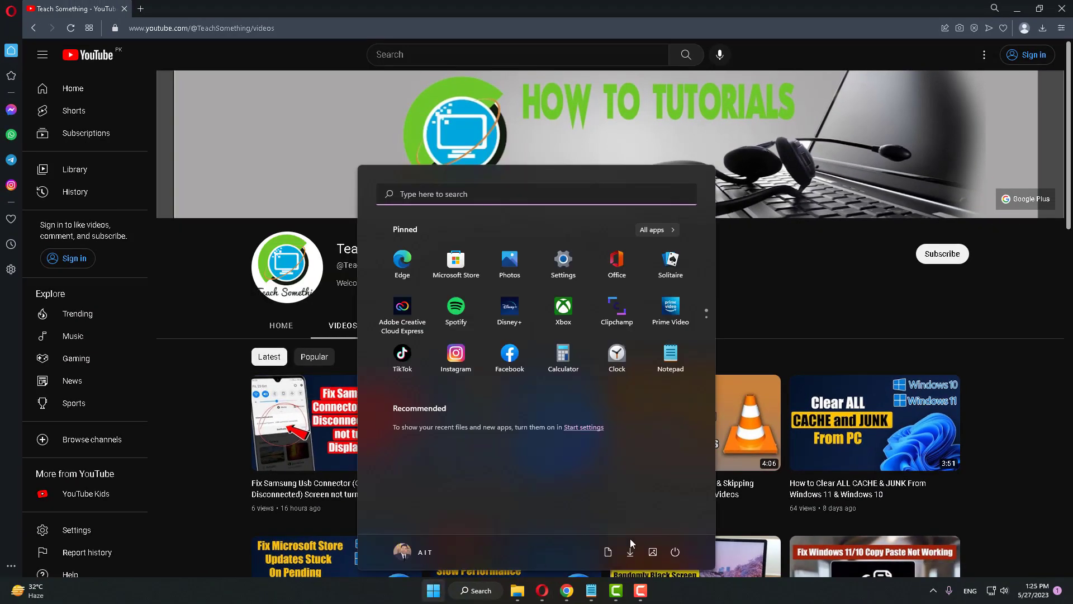
left_click(675, 554)
left_click(784, 260)
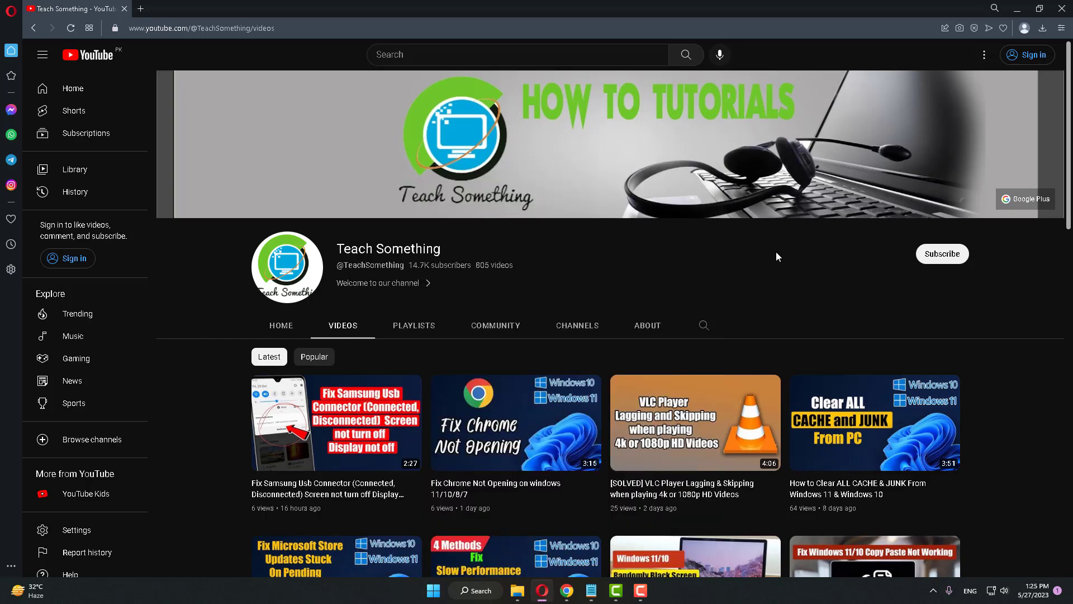